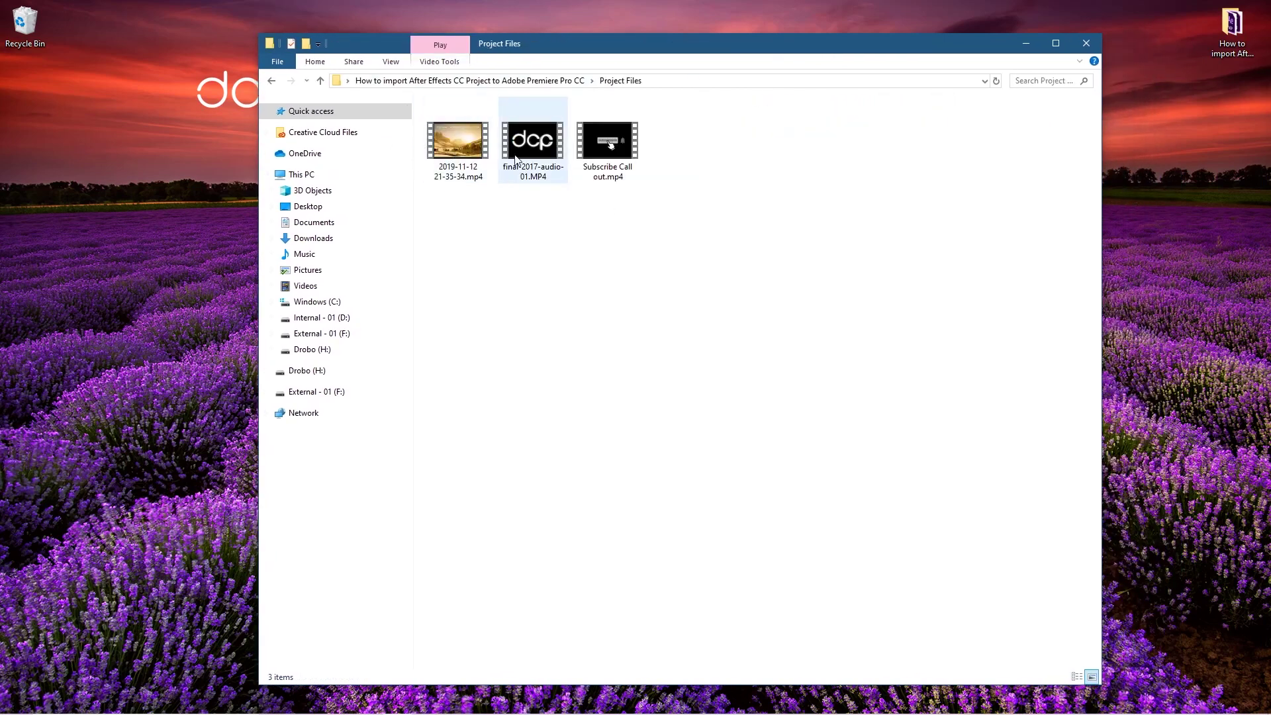
# Return to the parent project folder and select Overlay - v9.aep.
pyautogui.click(270, 80)
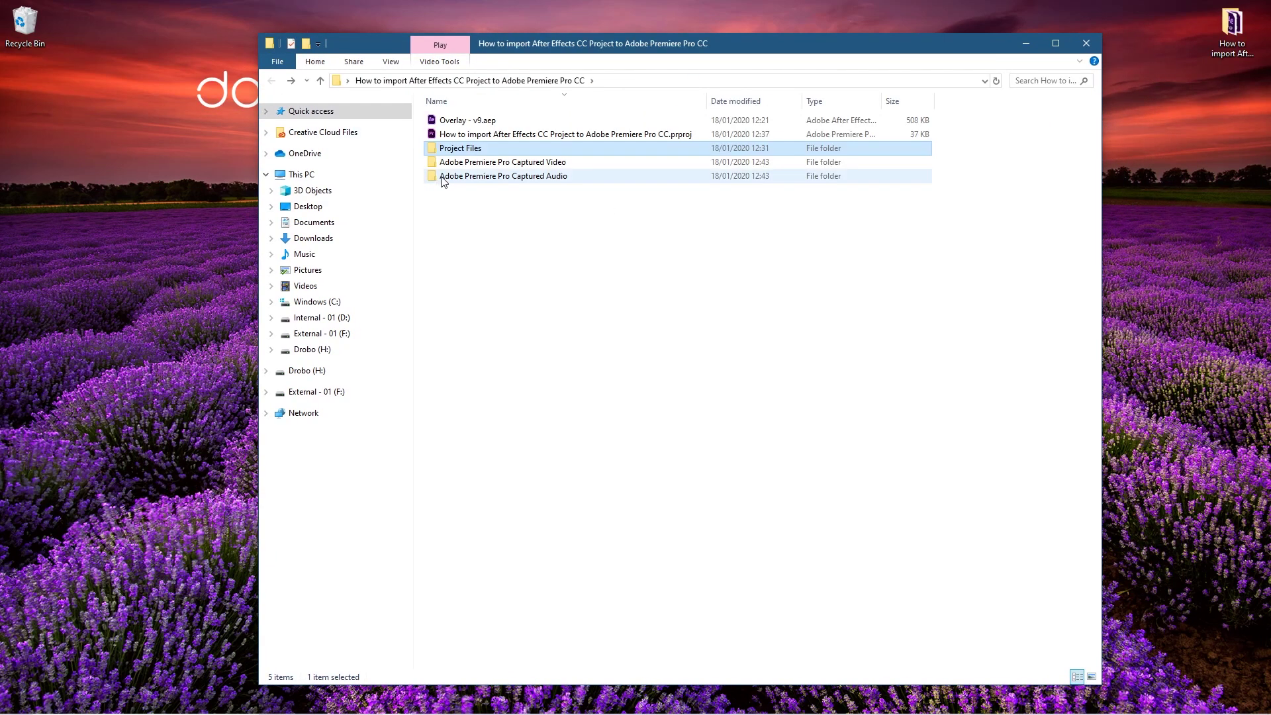
pyautogui.click(469, 124)
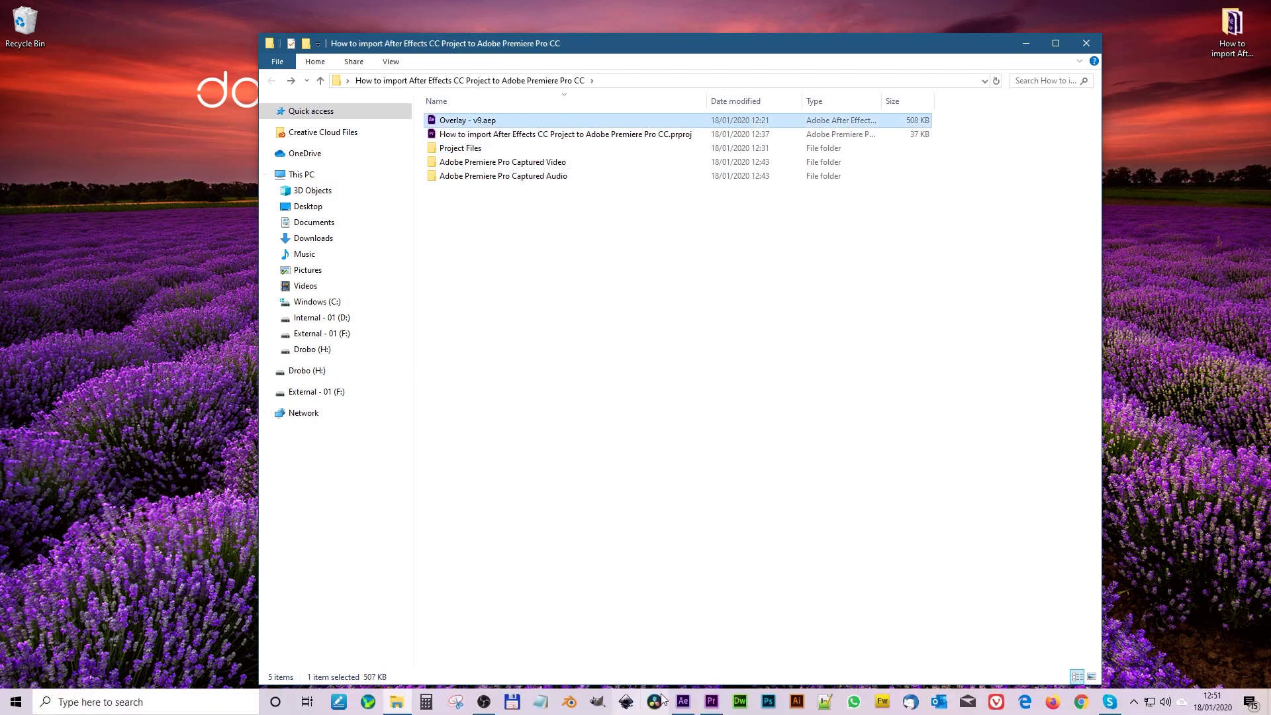
# Preview the Subscribe Call out banner animation in After Effects.
pyautogui.click(682, 705)
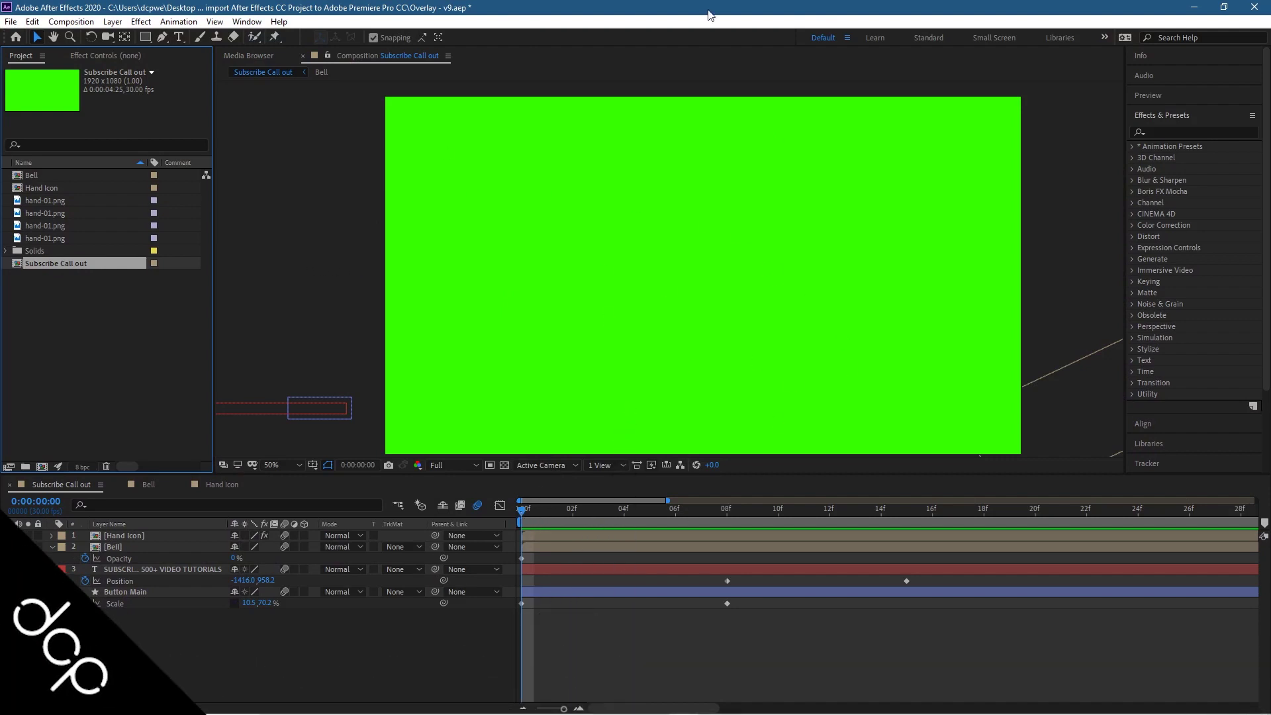
pyautogui.press('space')
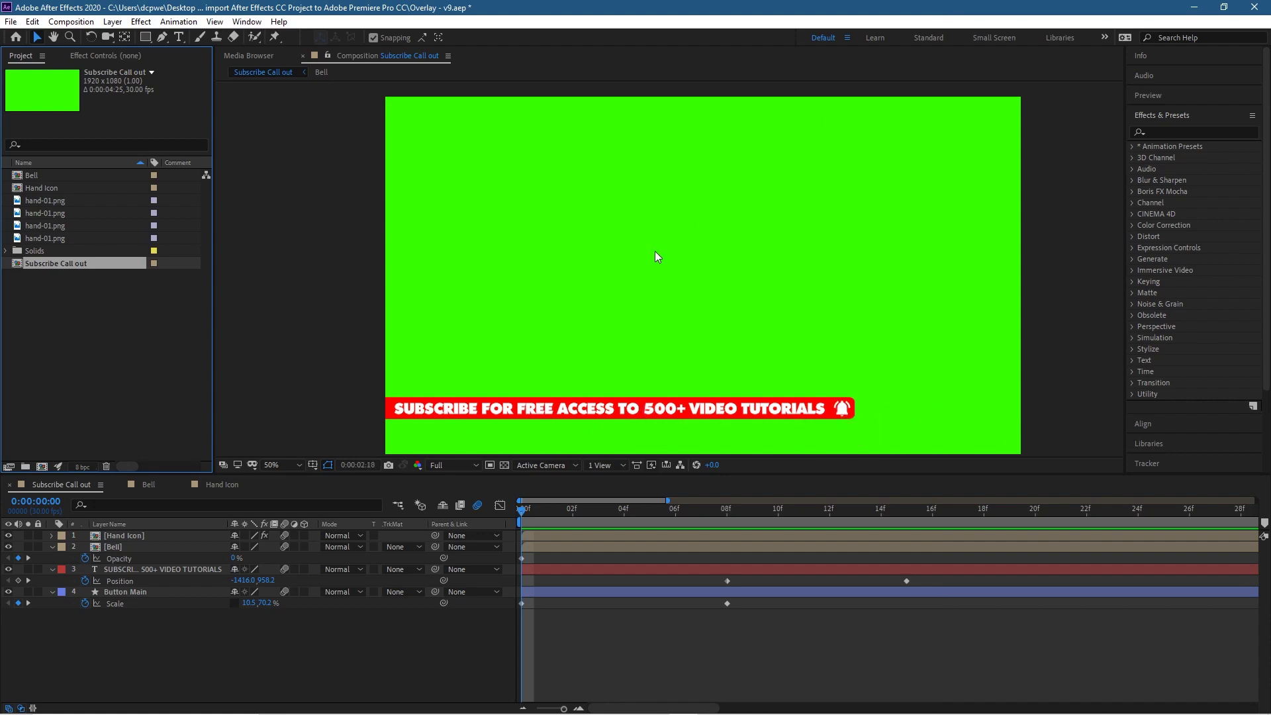
pyautogui.press('space')
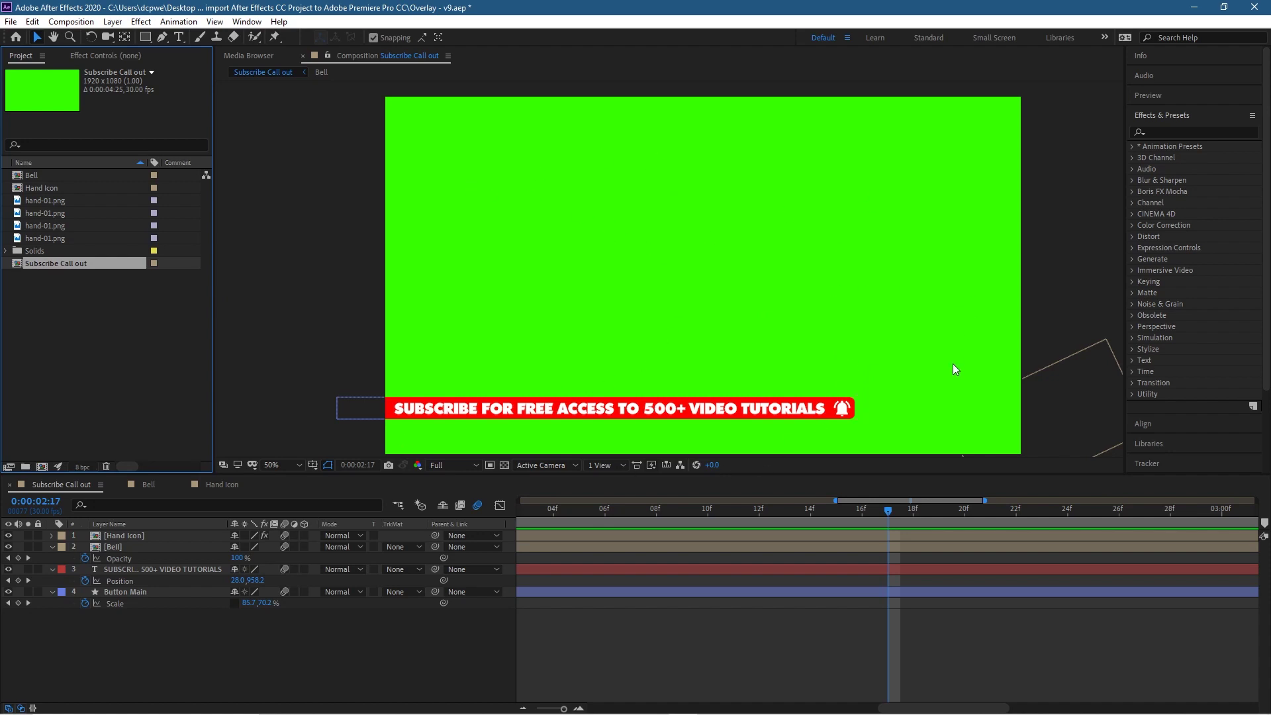
# Minimise After Effects and File Explorer, and bring Premiere Pro back to the front.
pyautogui.click(1194, 7)
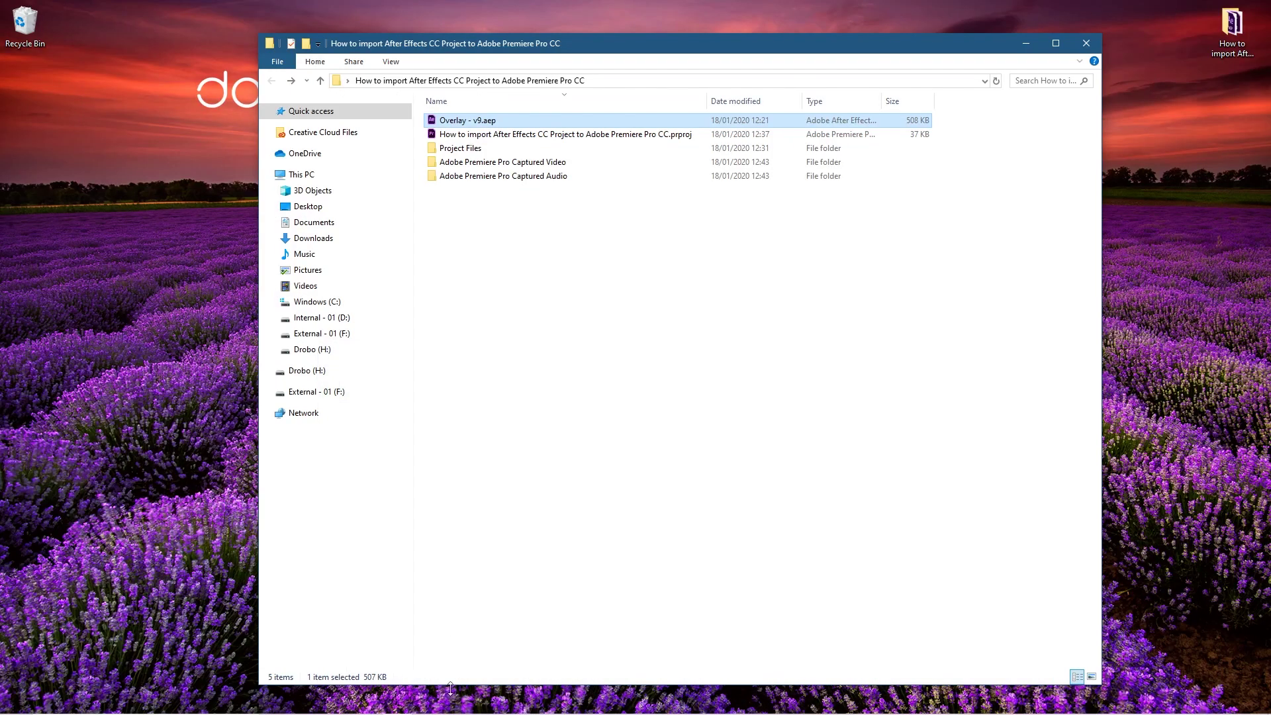
pyautogui.click(1027, 43)
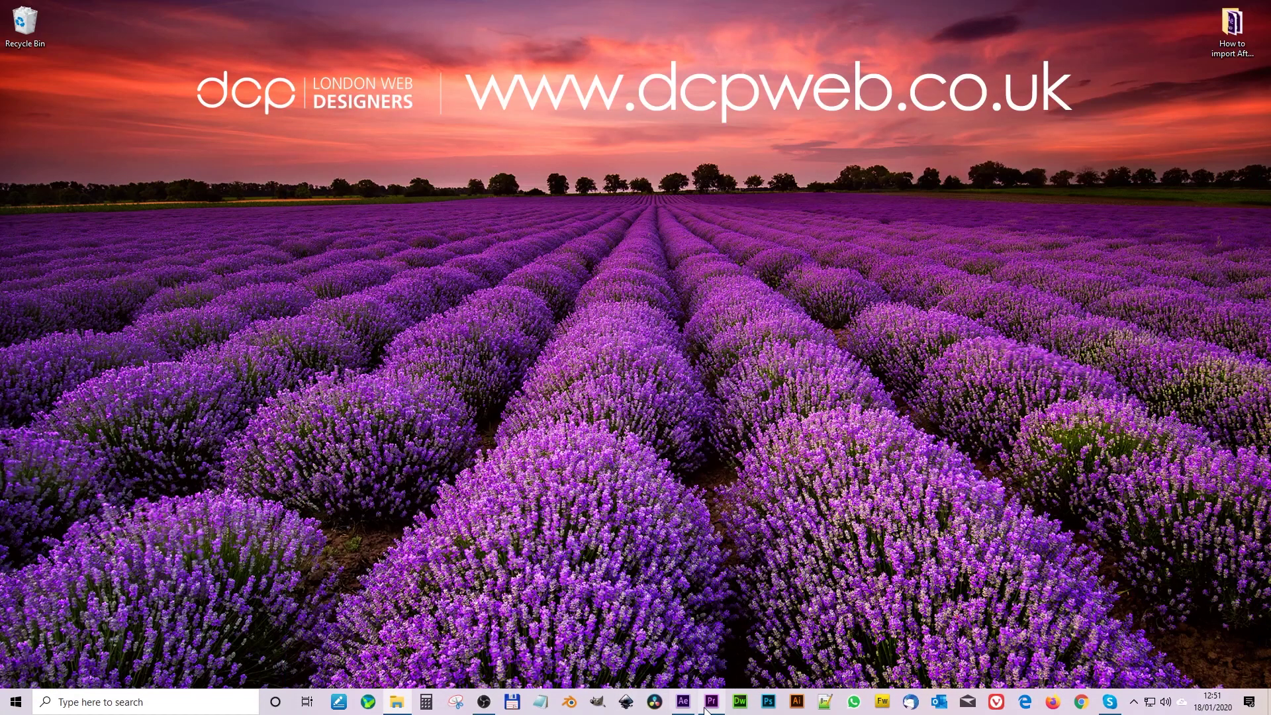
pyautogui.click(710, 707)
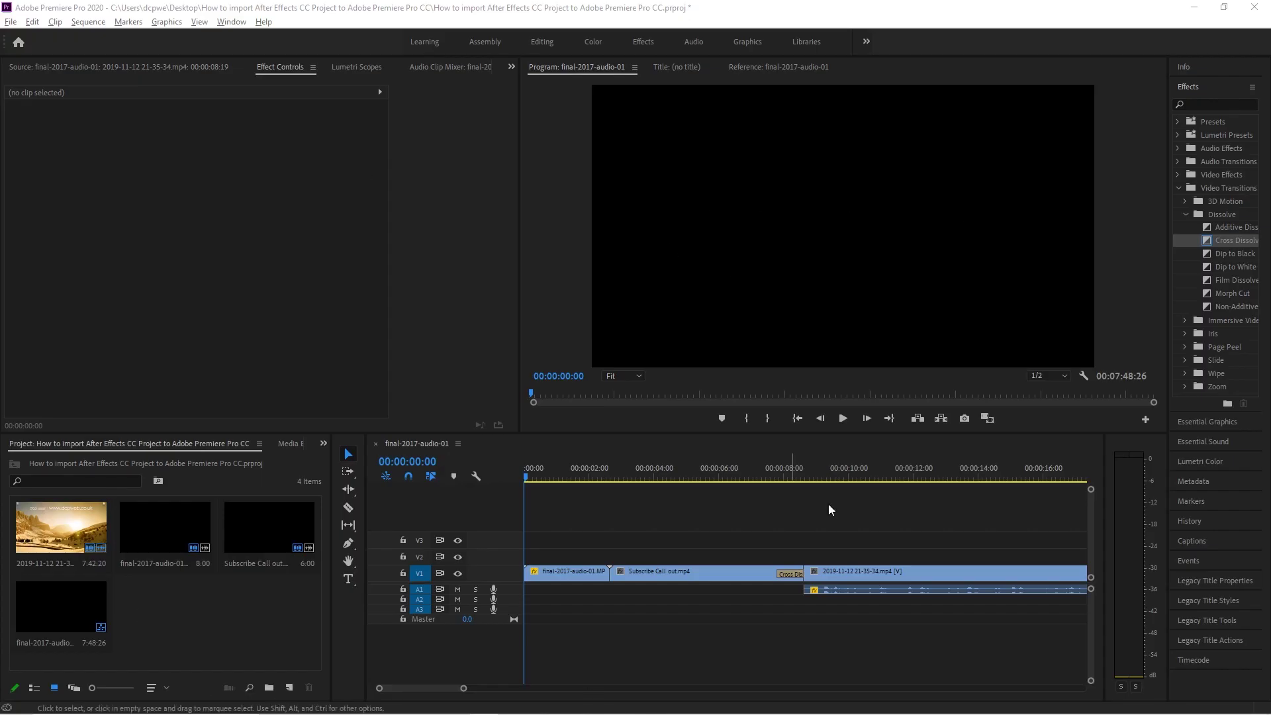
# Scrub the sequence to 00:00:14:05, then bring up the project folder in File Explorer.
pyautogui.moveTo(531, 478); pyautogui.dragTo(912, 498)
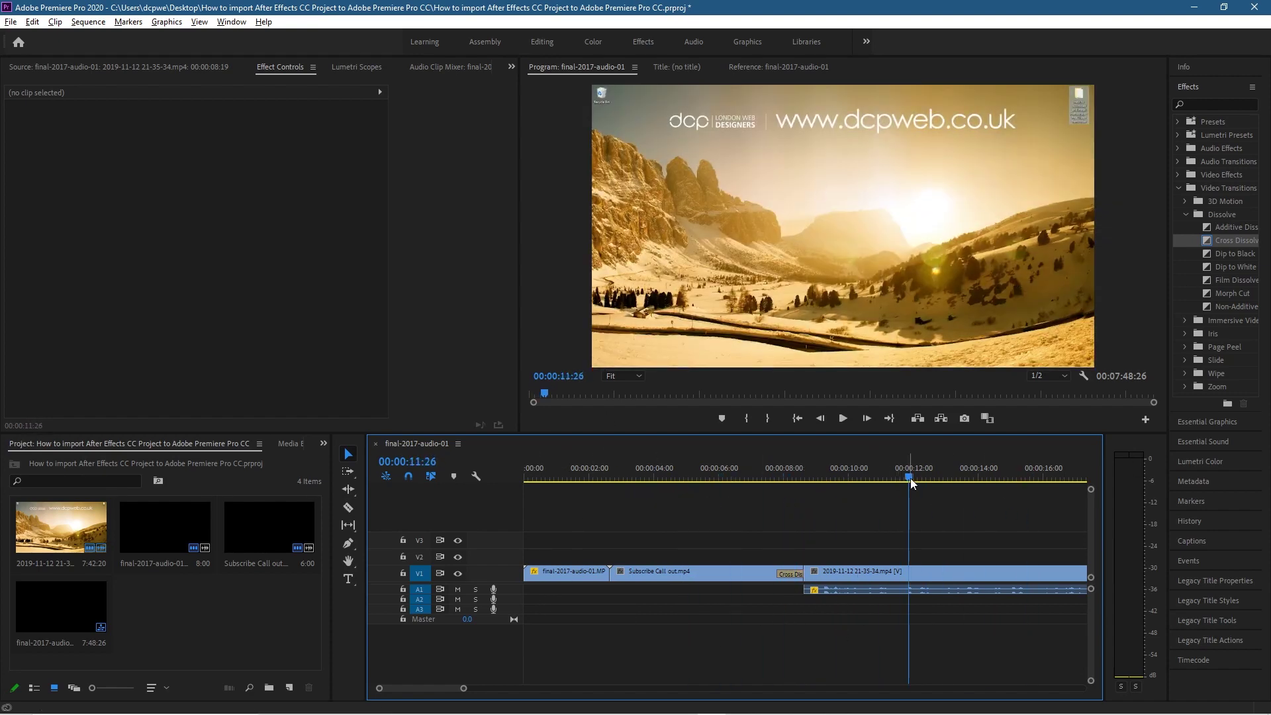
pyautogui.moveTo(911, 478); pyautogui.dragTo(984, 479)
pyautogui.hotkey('alt', 'Tab')
pyautogui.moveTo(216, 100); pyautogui.dragTo(267, 50)
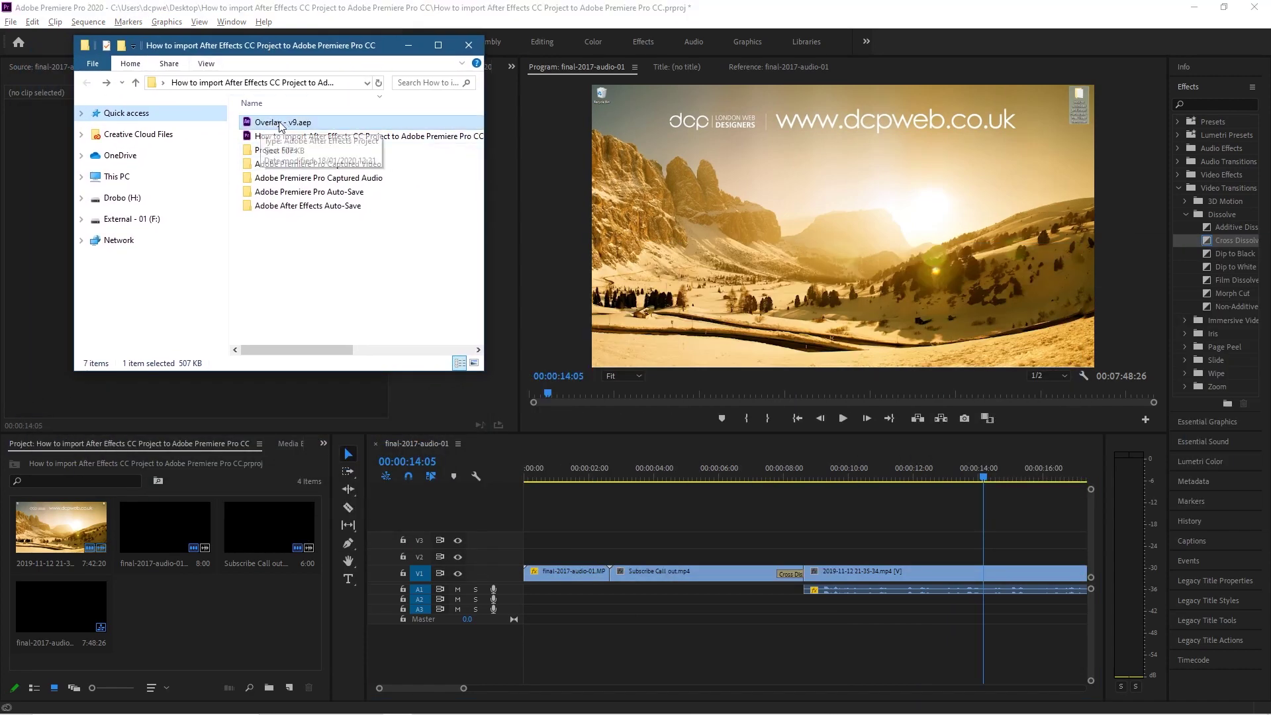
# Import only the Subscribe Call out composition from Overlay - v9.aep into the Project panel.
pyautogui.moveTo(279, 126); pyautogui.dragTo(197, 631)
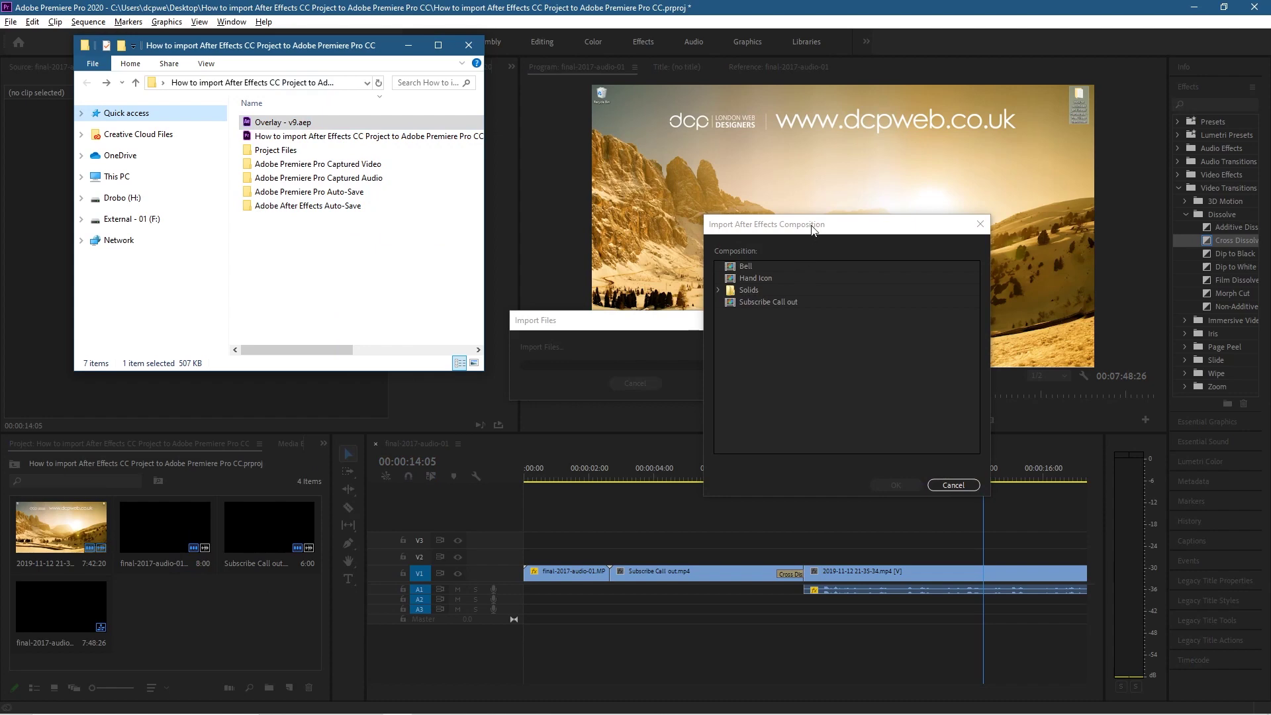
pyautogui.moveTo(813, 230); pyautogui.dragTo(821, 224)
pyautogui.moveTo(694, 711)
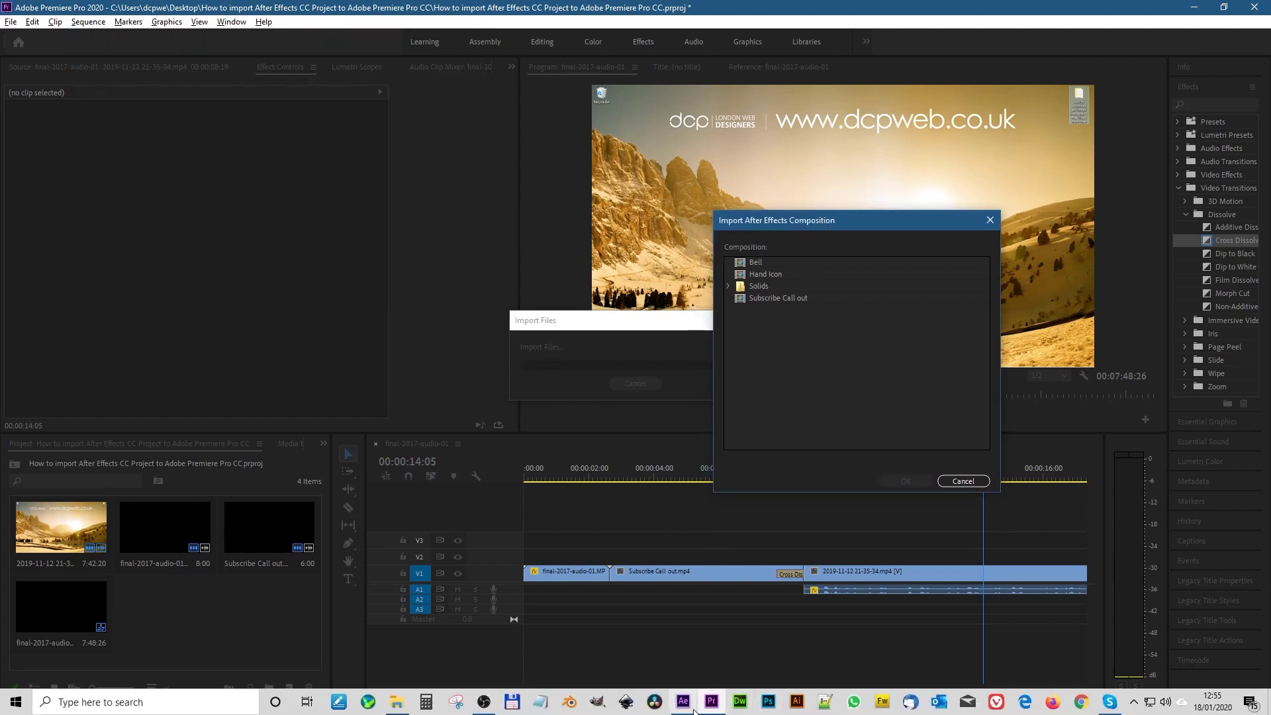
pyautogui.click(688, 706)
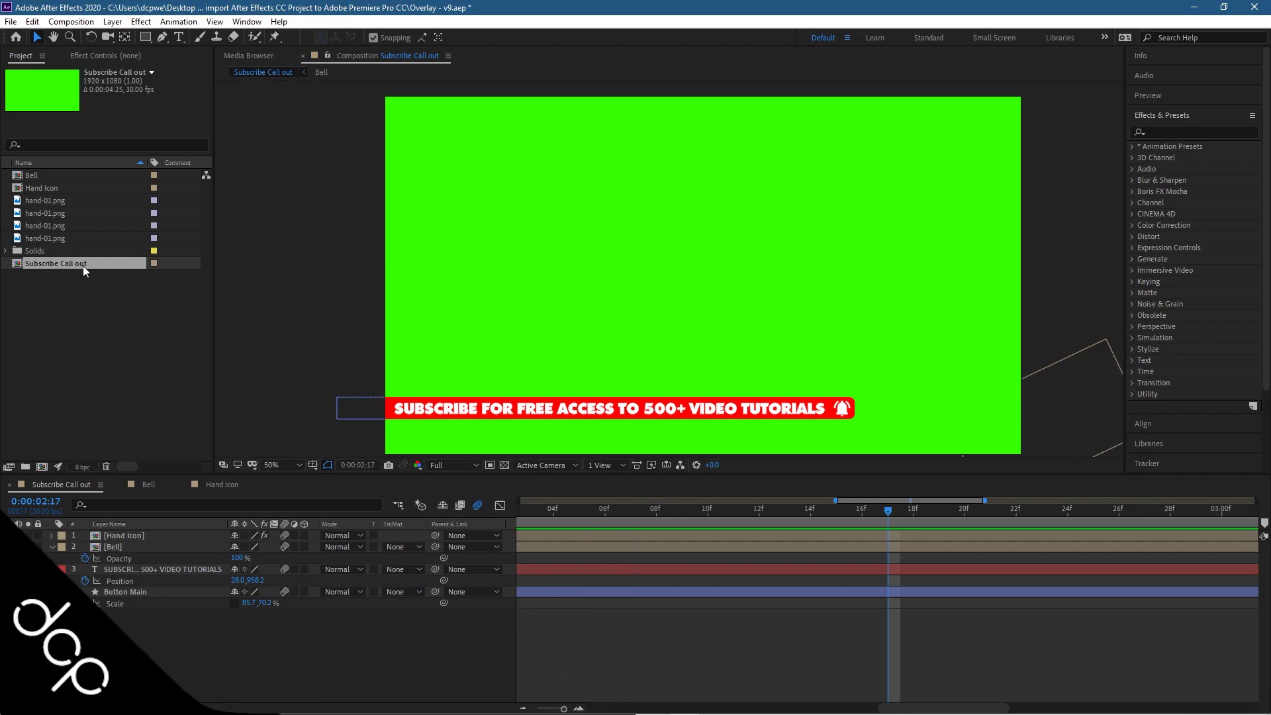
pyautogui.click(1194, 7)
pyautogui.click(771, 297)
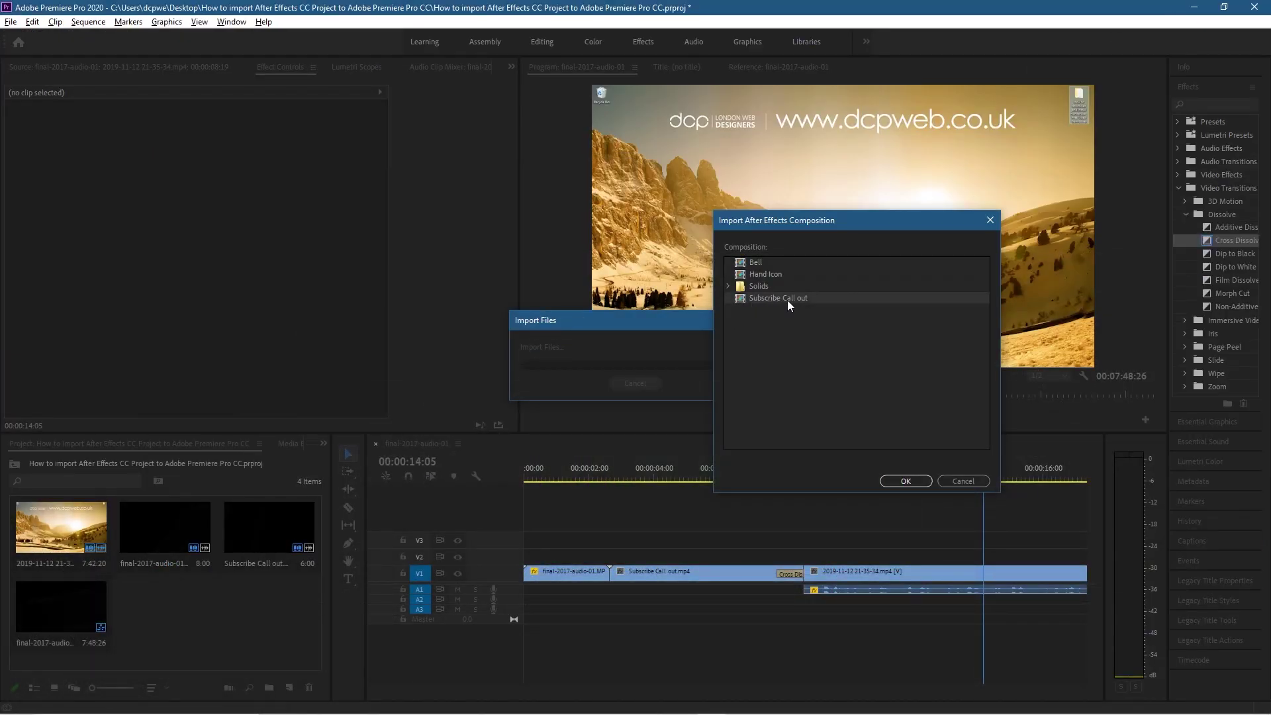
pyautogui.click(905, 482)
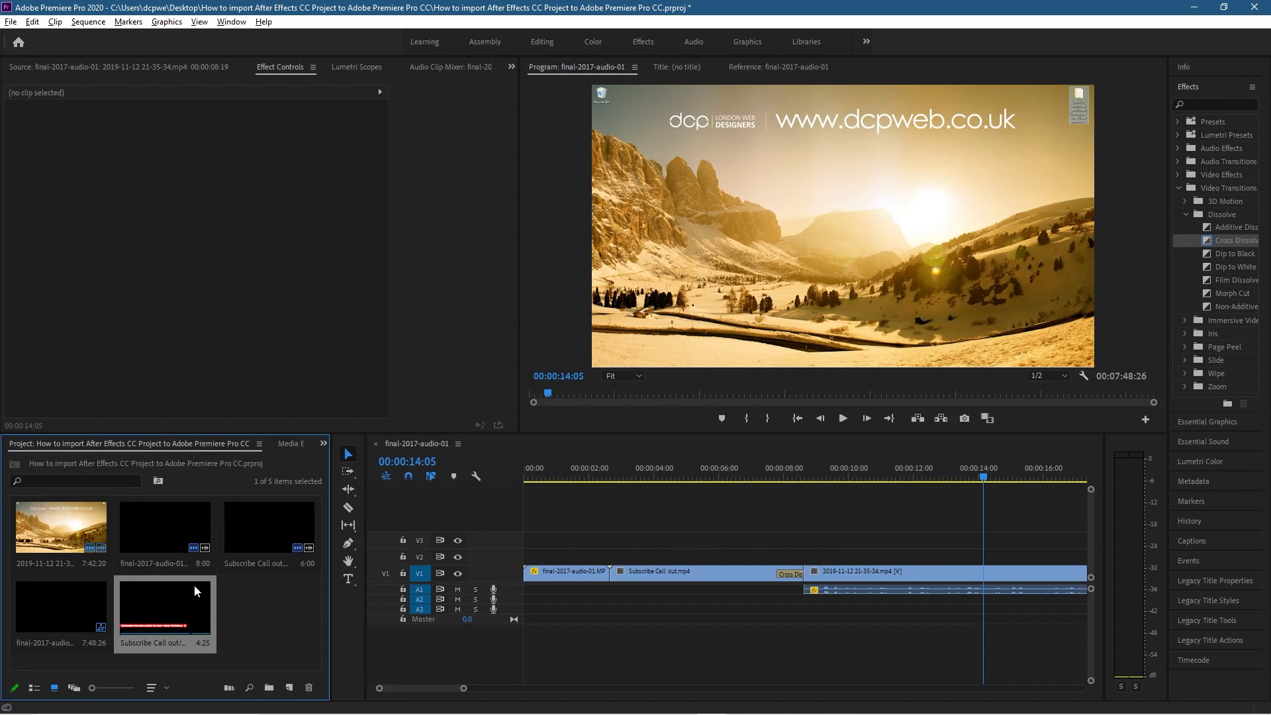
# Place Subscribe Call out on V2 above the landscape clip and preview the banner.
pyautogui.moveTo(150, 603); pyautogui.dragTo(856, 561)
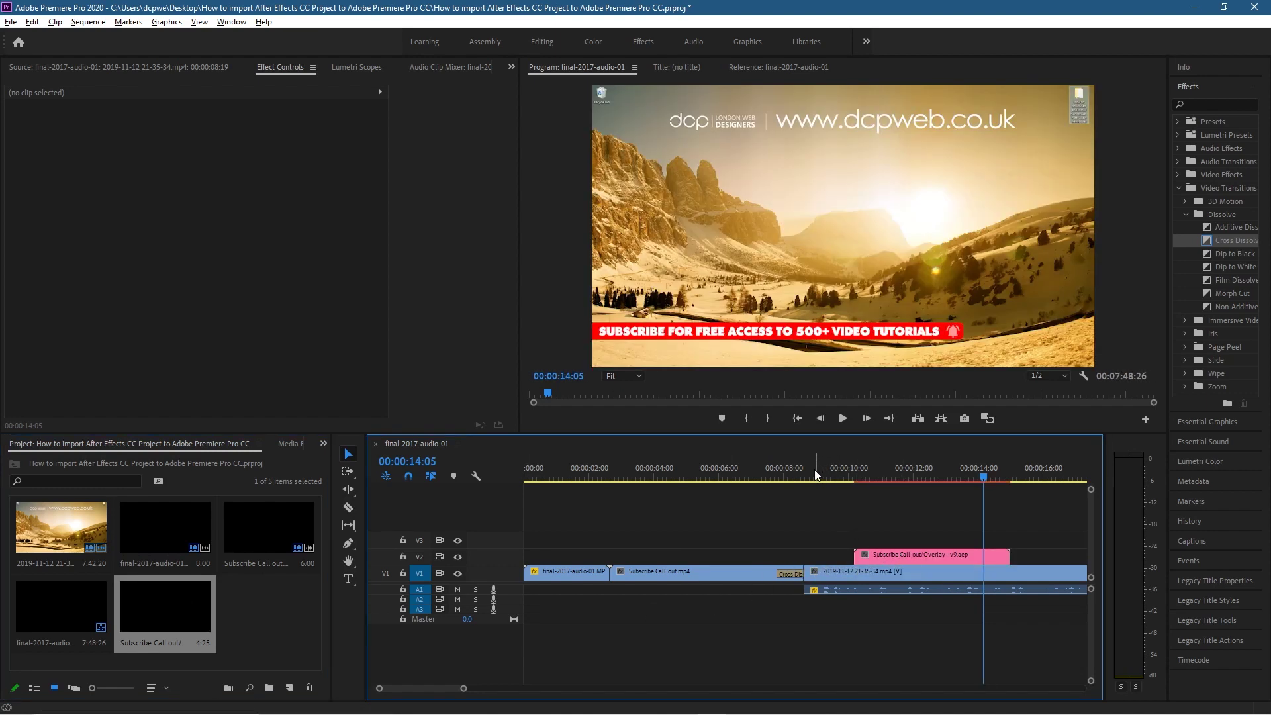
pyautogui.click(761, 475)
pyautogui.click(843, 417)
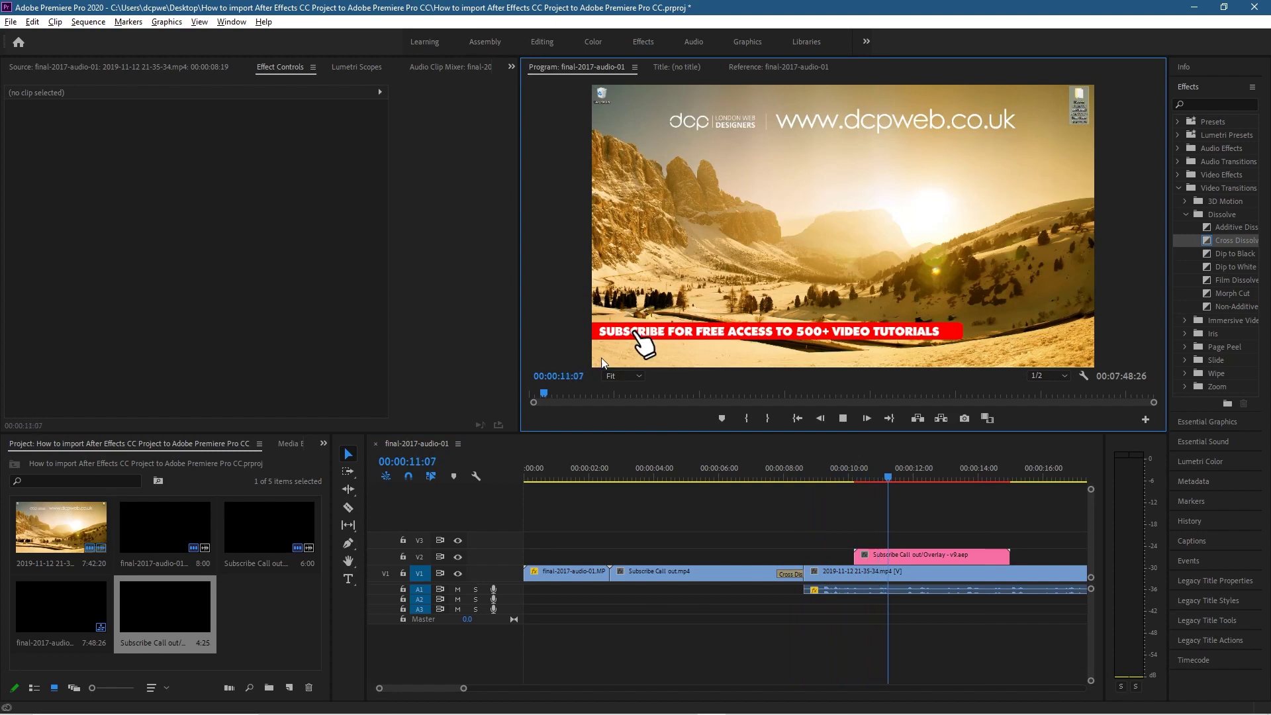
pyautogui.click(843, 418)
pyautogui.moveTo(956, 477); pyautogui.dragTo(985, 490)
# Add a second Subscribe Call out clip later on V2 and scrub through it.
pyautogui.moveTo(158, 622); pyautogui.dragTo(952, 544)
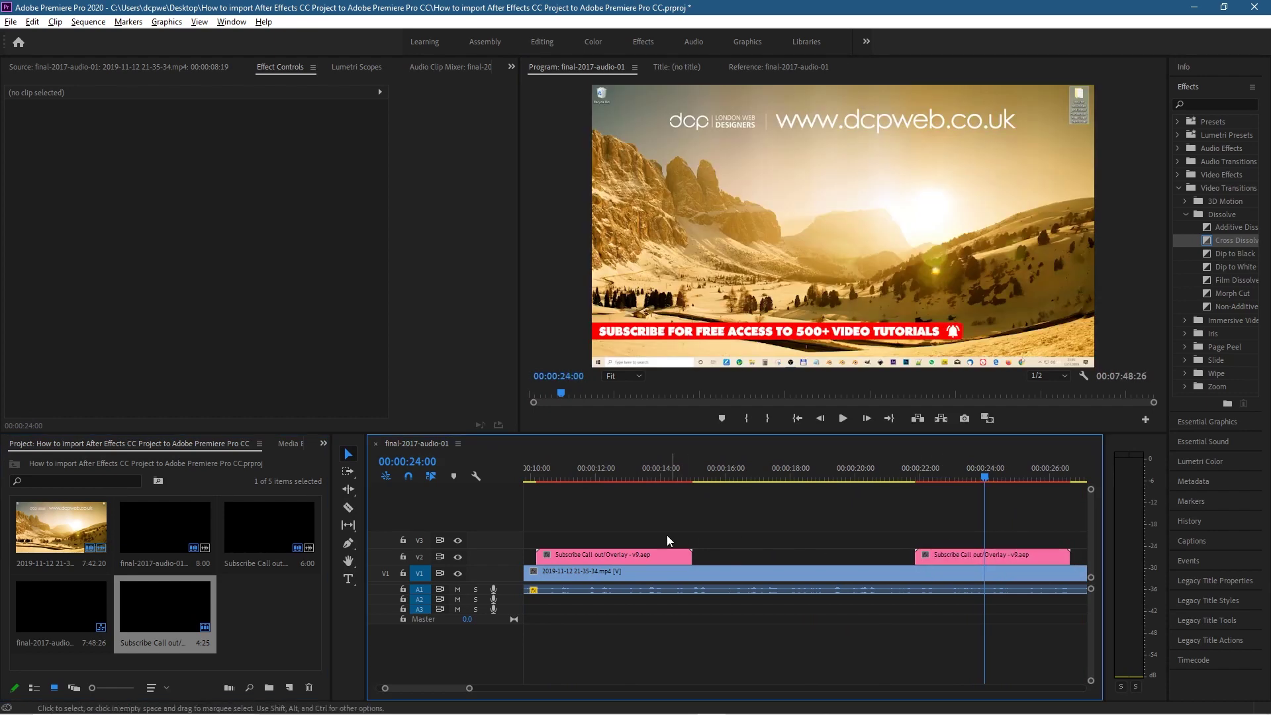
pyautogui.click(891, 467)
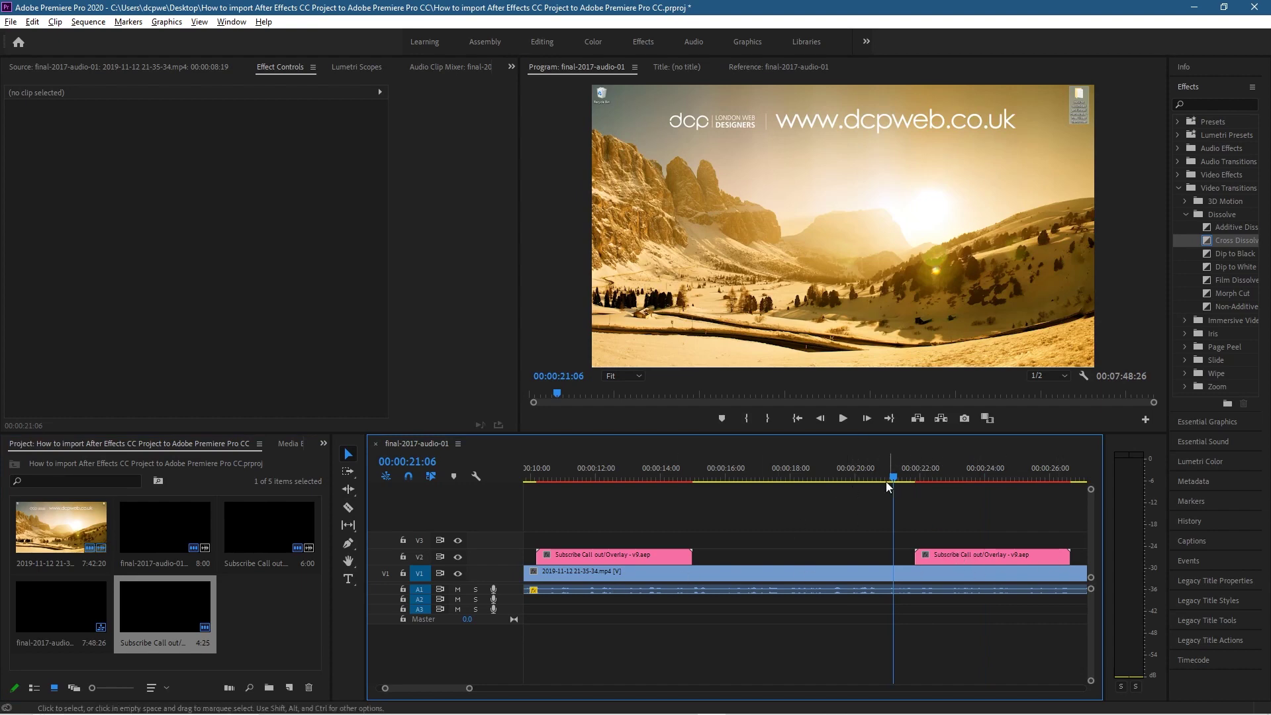
pyautogui.moveTo(891, 474); pyautogui.dragTo(134, 511)
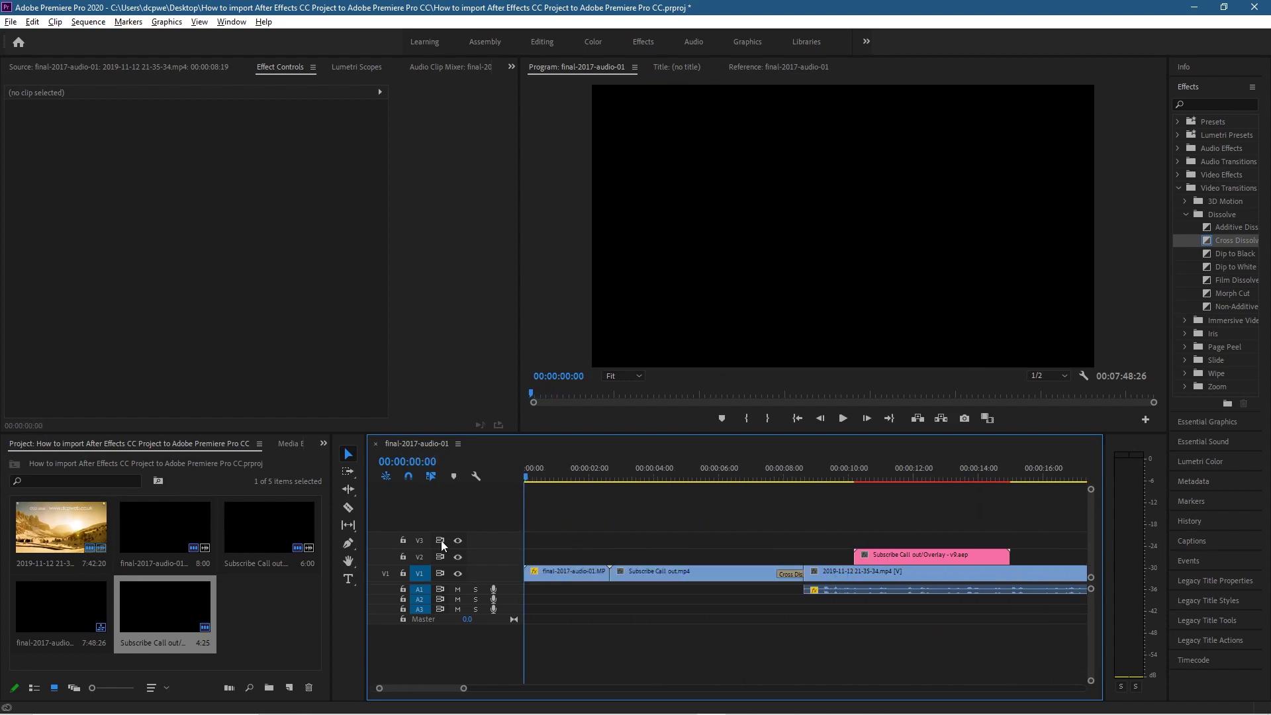
# Play the sequence to review the banner, scrub back to about 00:00:10:24, and minimise Premiere Pro.
pyautogui.click(840, 418)
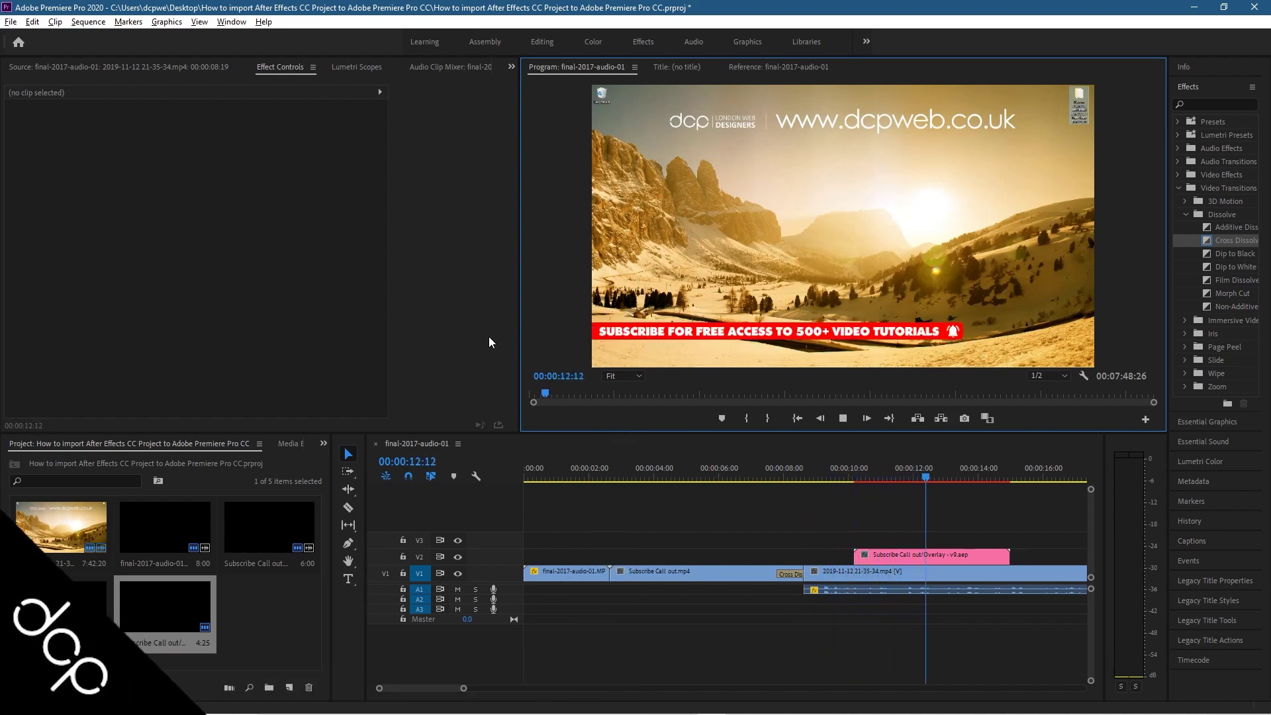
pyautogui.click(846, 422)
pyautogui.moveTo(998, 480); pyautogui.dragTo(609, 503)
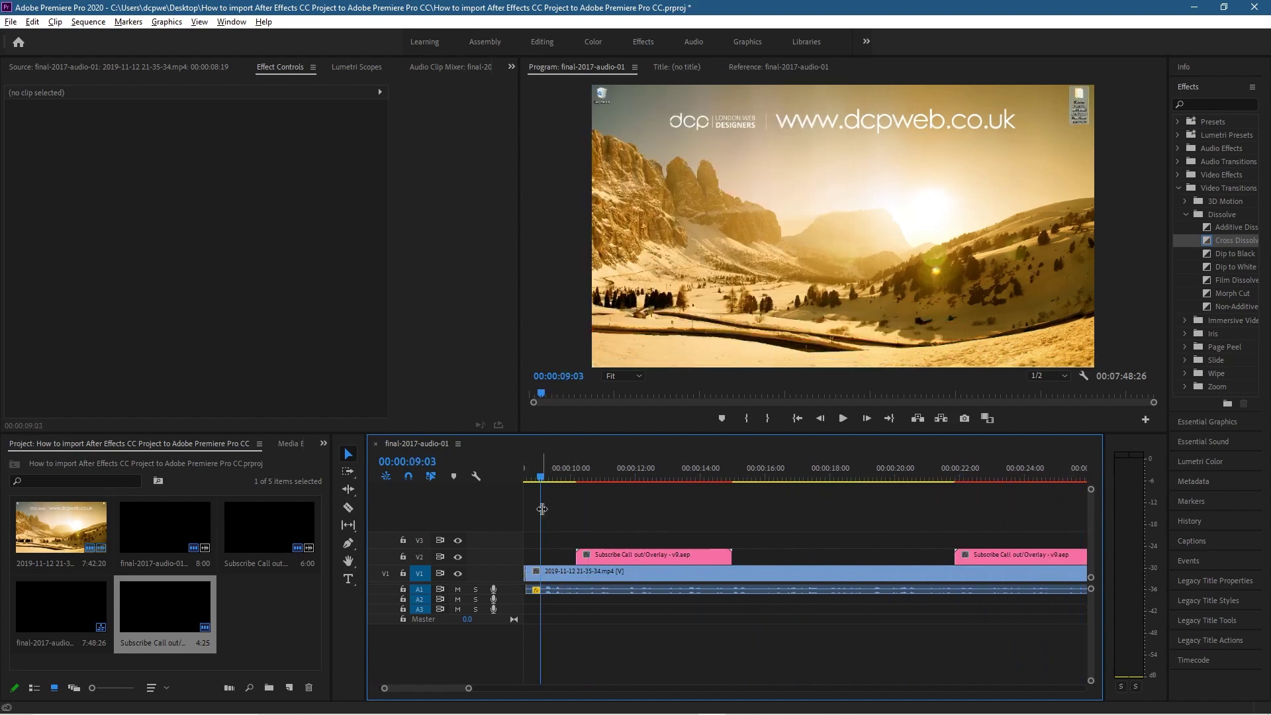
pyautogui.click(1194, 8)
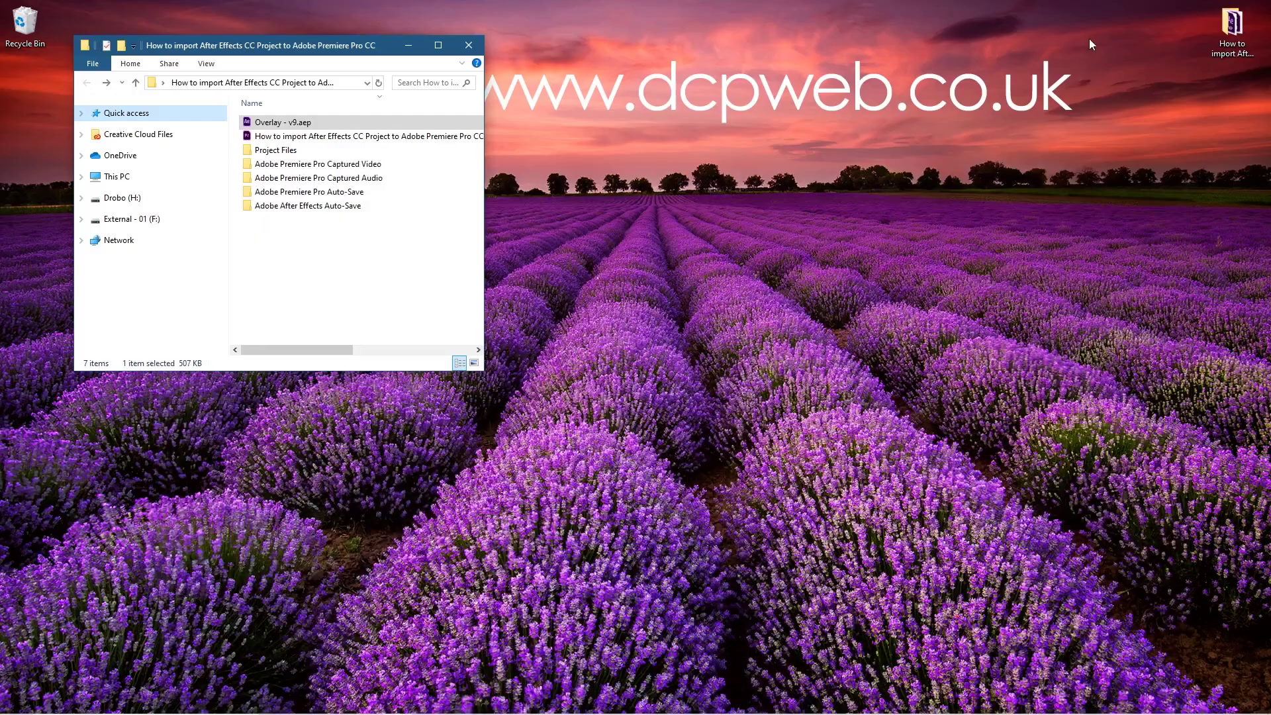
# Deselect Overlay - v9.aep and close the project folder window.
pyautogui.click(448, 279)
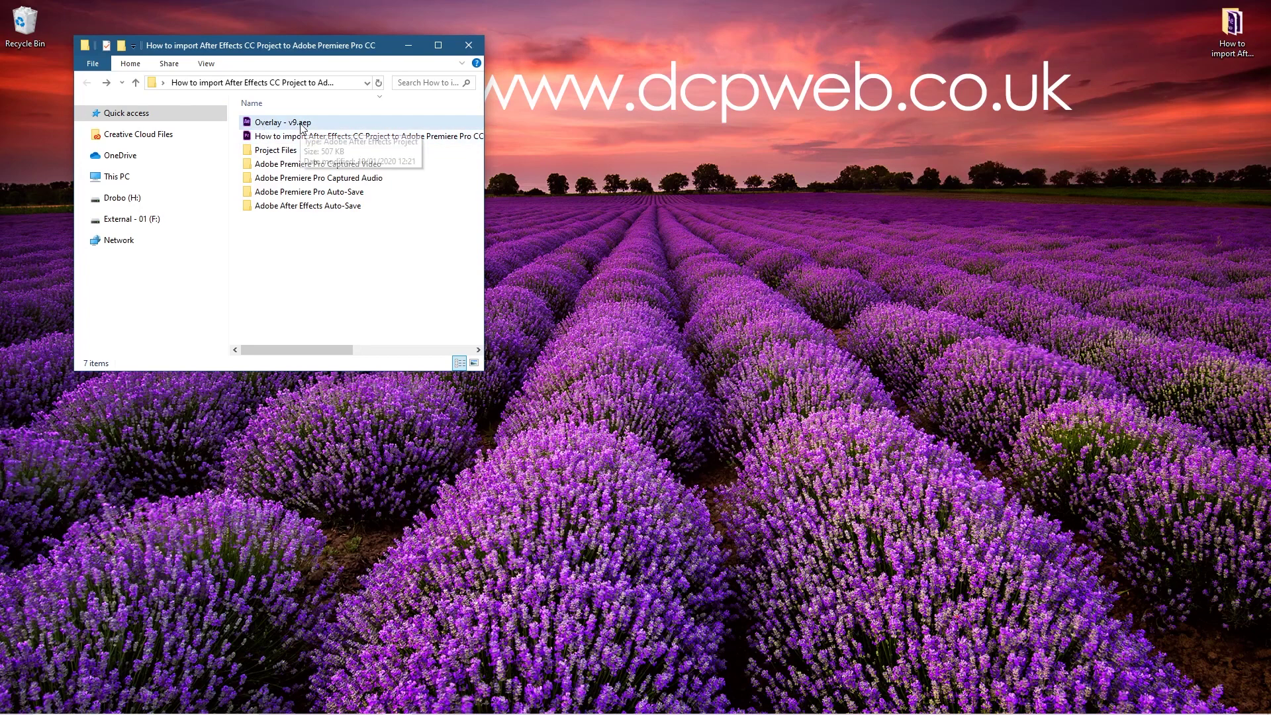
pyautogui.click(468, 45)
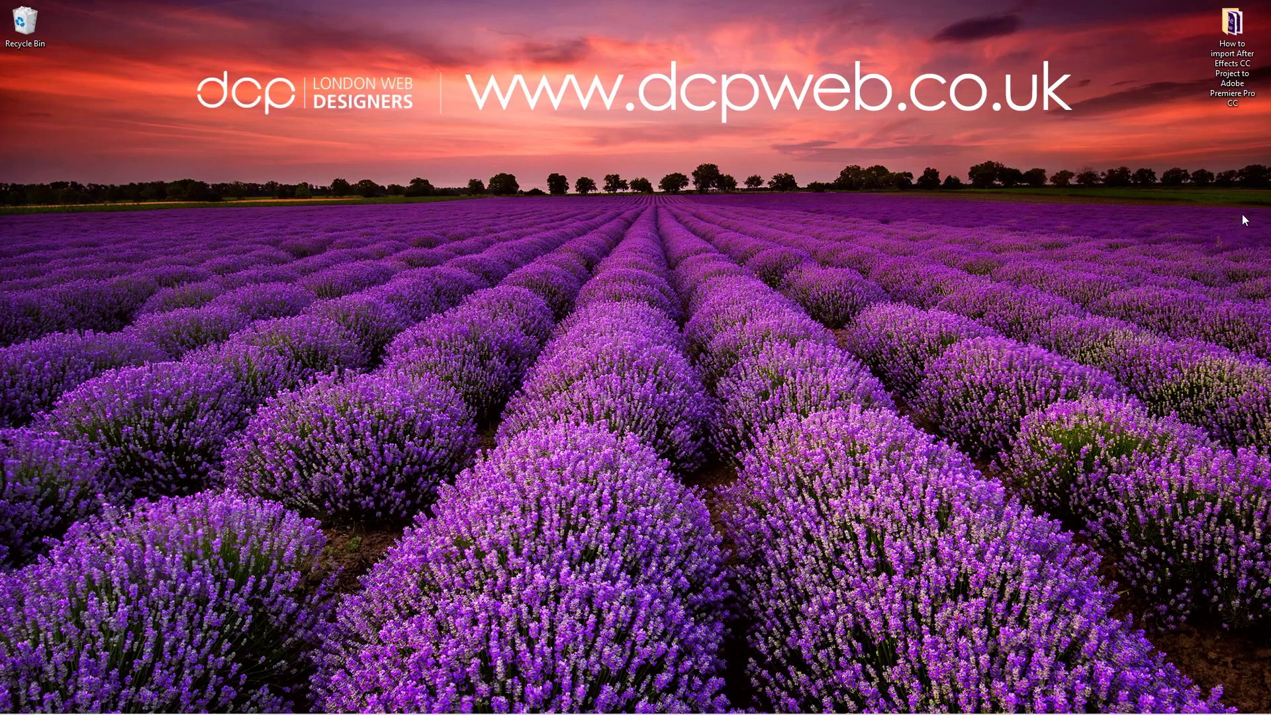